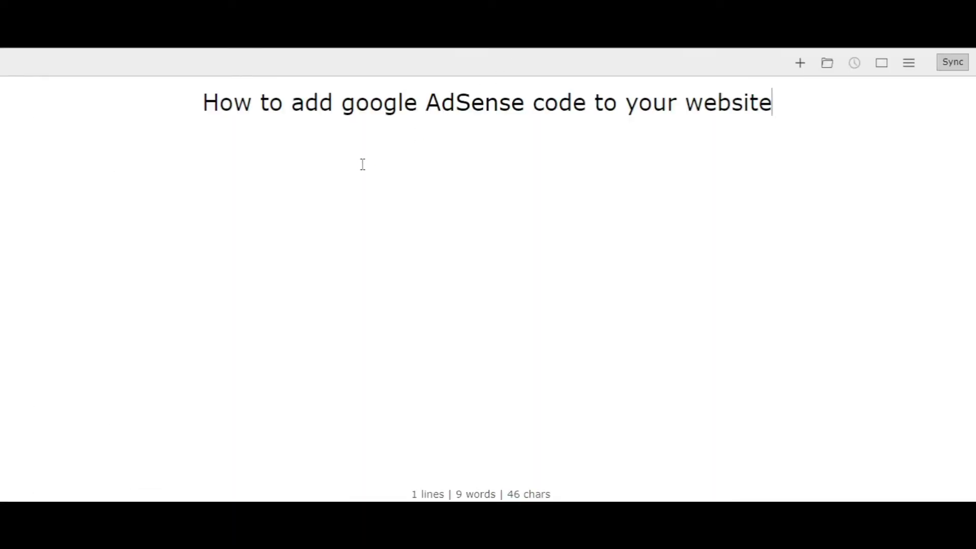
Highlight 'How' and then 'google AdSense code' in the note title
{"action": "double_click", "coordinate": [231, 105]}
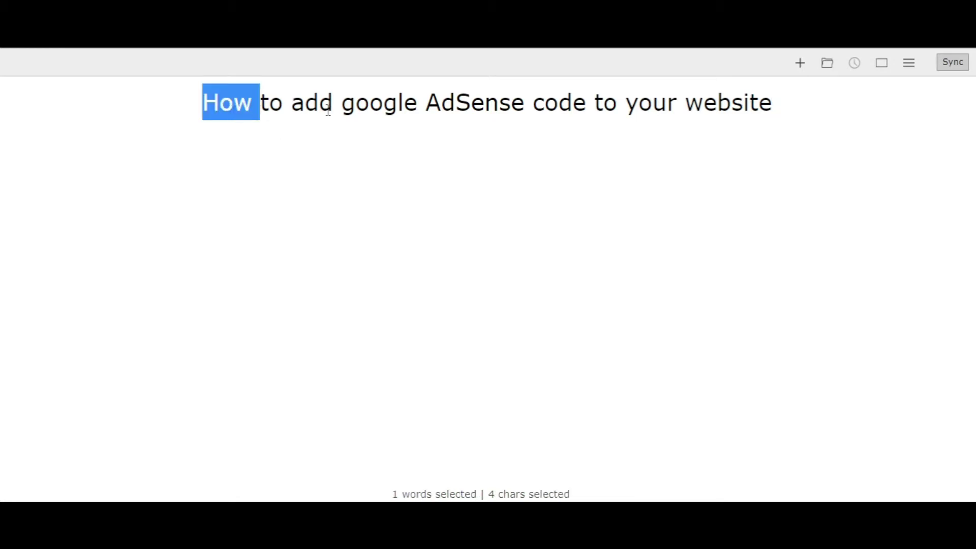
{"action": "left_click", "coordinate": [398, 102]}
{"action": "left_click_drag", "start_coordinate": [341, 102], "coordinate": [591, 108]}
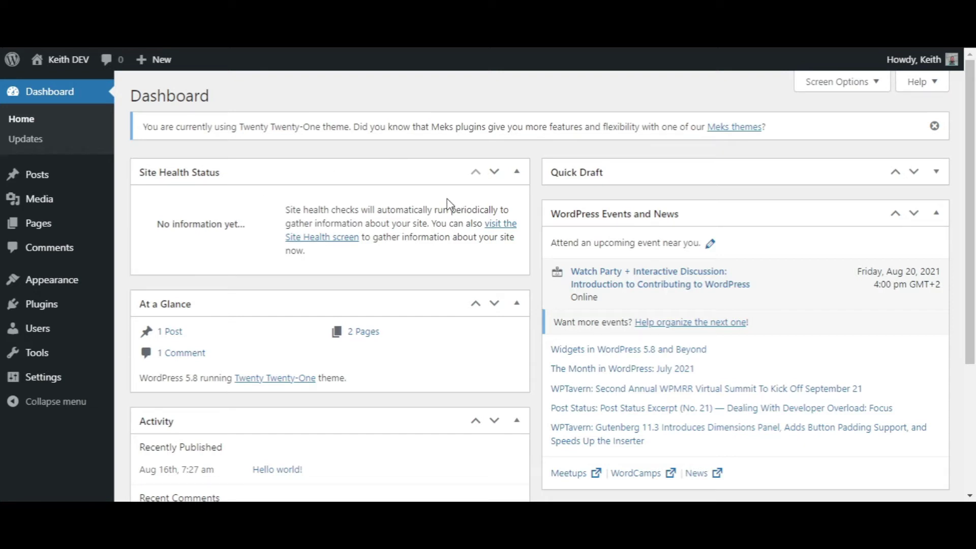
{"action": "mouse_move", "coordinate": [41, 304]}
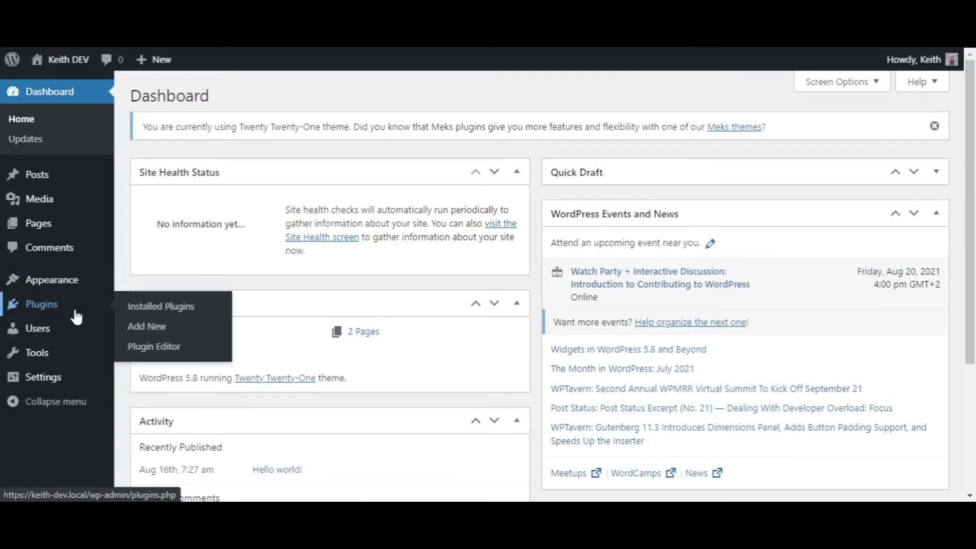
Find and install Header Footer Code Manager from Plugins > Add New
{"action": "left_click", "coordinate": [138, 328]}
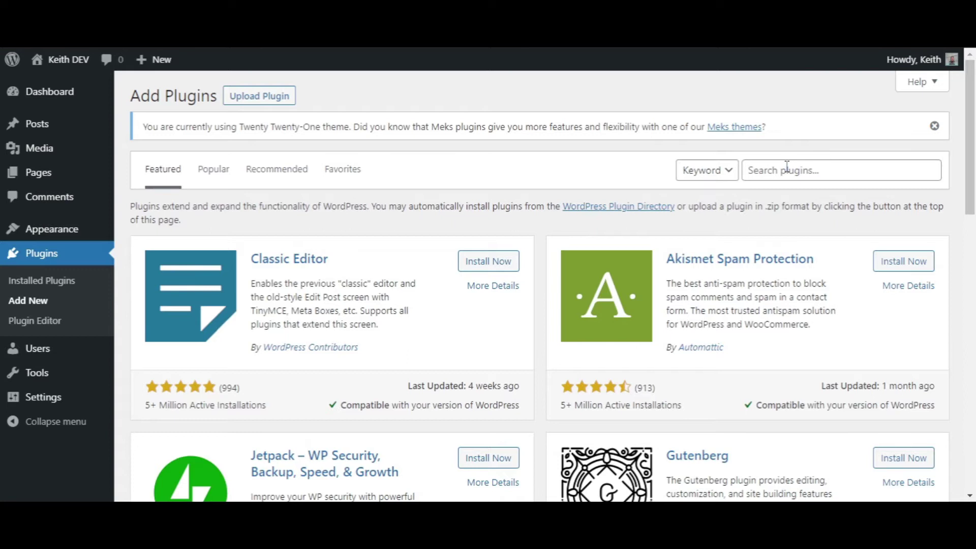
{"action": "left_click", "coordinate": [787, 169]}
{"action": "type", "text": "hfcm"}
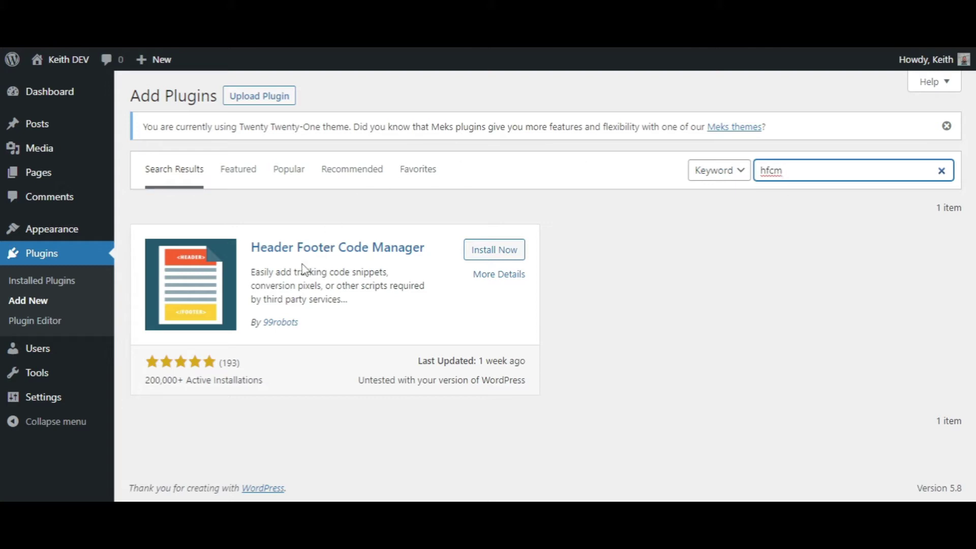
{"action": "left_click", "coordinate": [507, 258]}
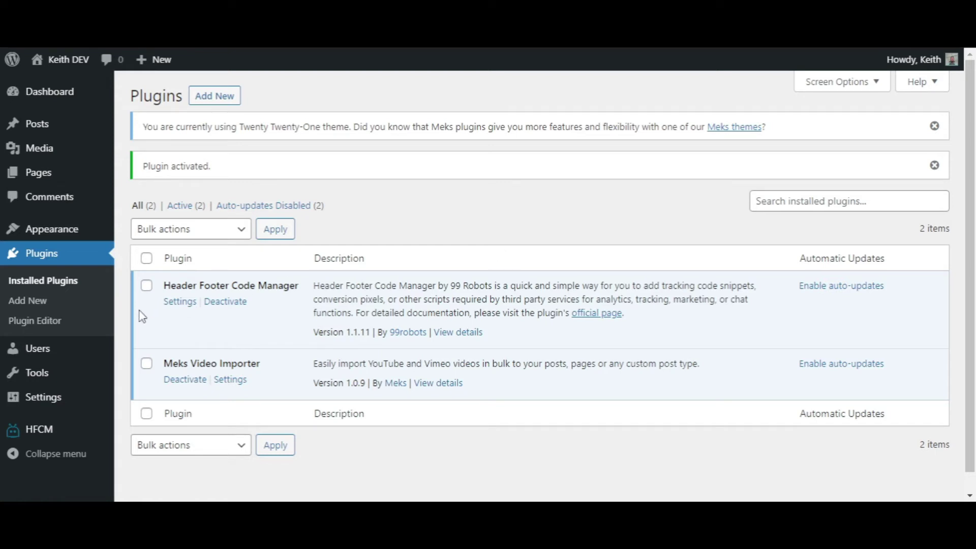
{"action": "mouse_move", "coordinate": [39, 430]}
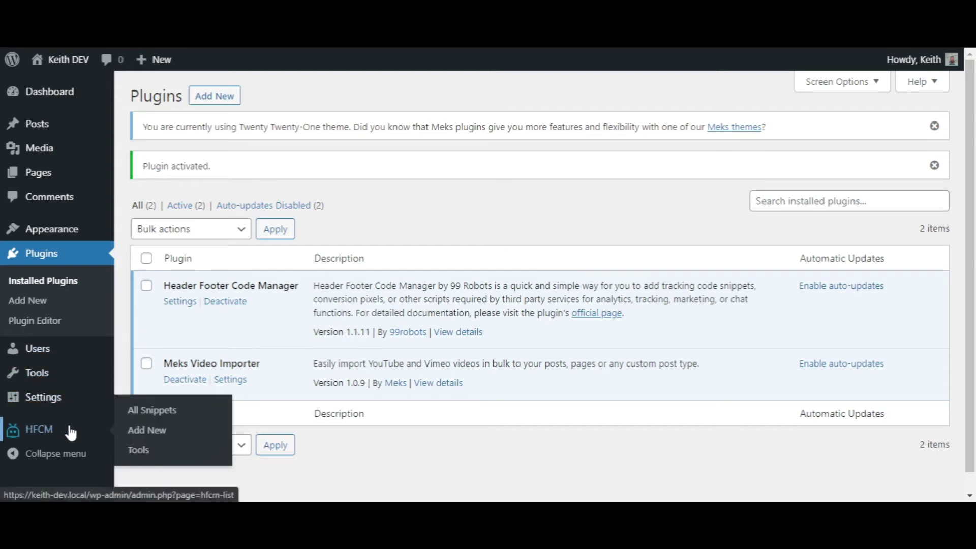
Start a new HFCM snippet and enter 'adsense' as its name
{"action": "left_click", "coordinate": [125, 432]}
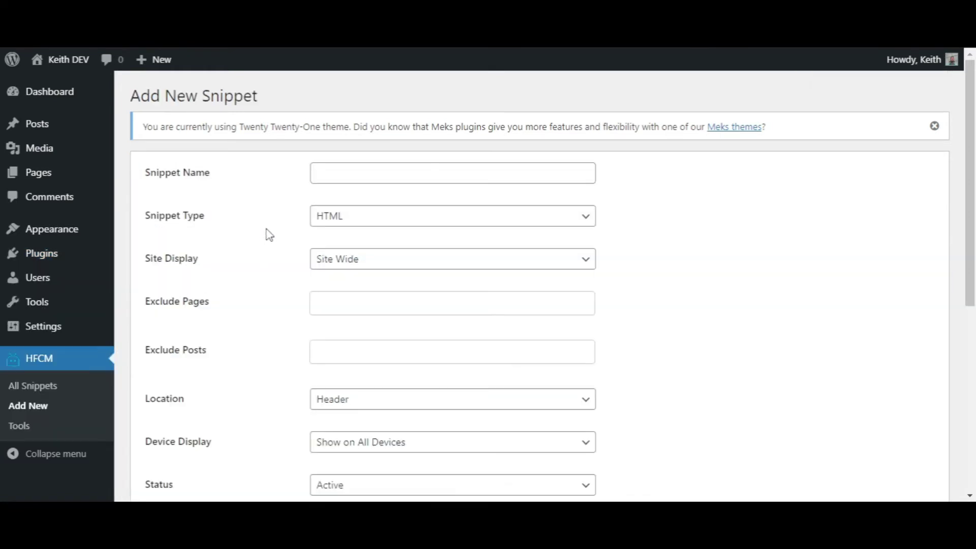
{"action": "left_click", "coordinate": [330, 182]}
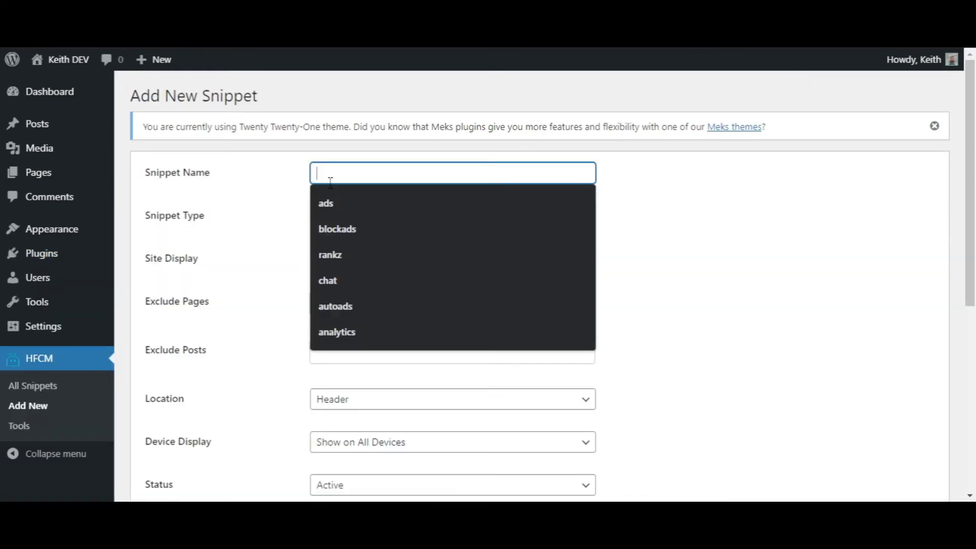
{"action": "type", "text": "adsen"}
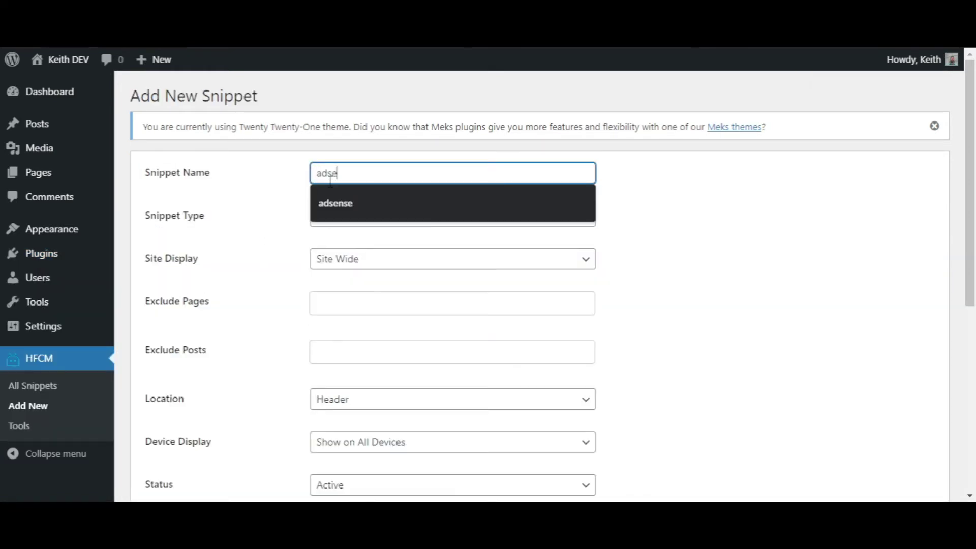
{"action": "type", "text": "se"}
{"action": "double_click", "coordinate": [330, 182]}
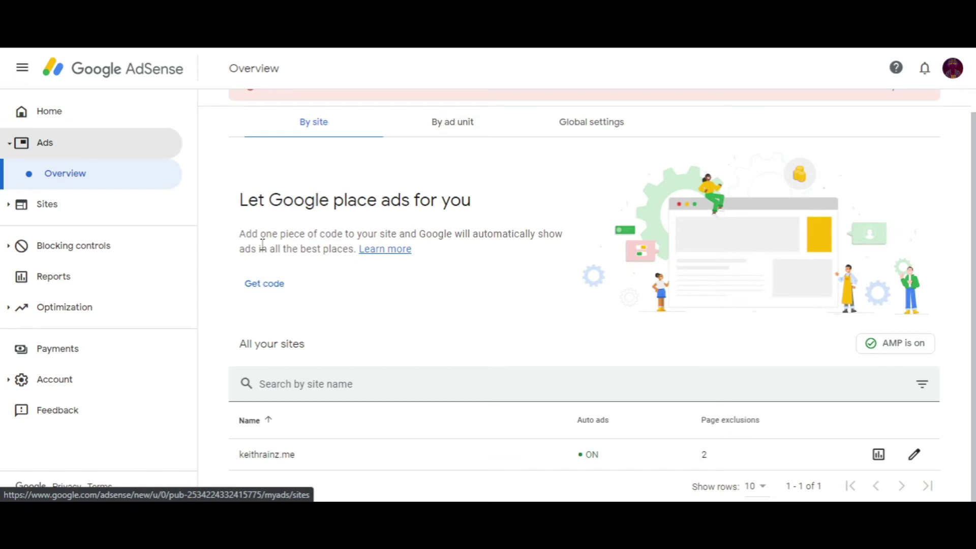
Reveal the site's Auto Ads code and copy the code snippet
{"action": "left_click", "coordinate": [263, 283]}
{"action": "left_click", "coordinate": [264, 285]}
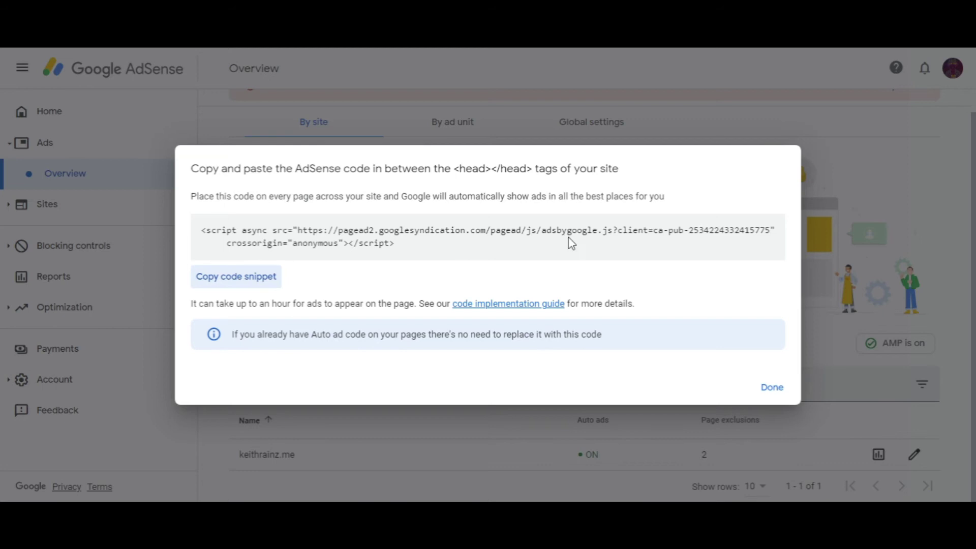
{"action": "left_click", "coordinate": [237, 280]}
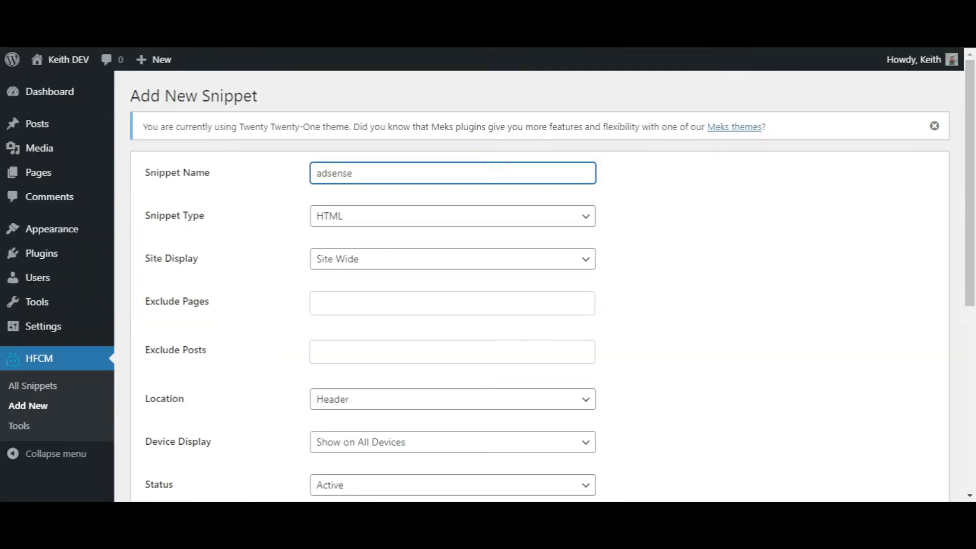
{"action": "scroll", "coordinate": [420, 165], "scroll_direction": "down", "scroll_amount": 1}
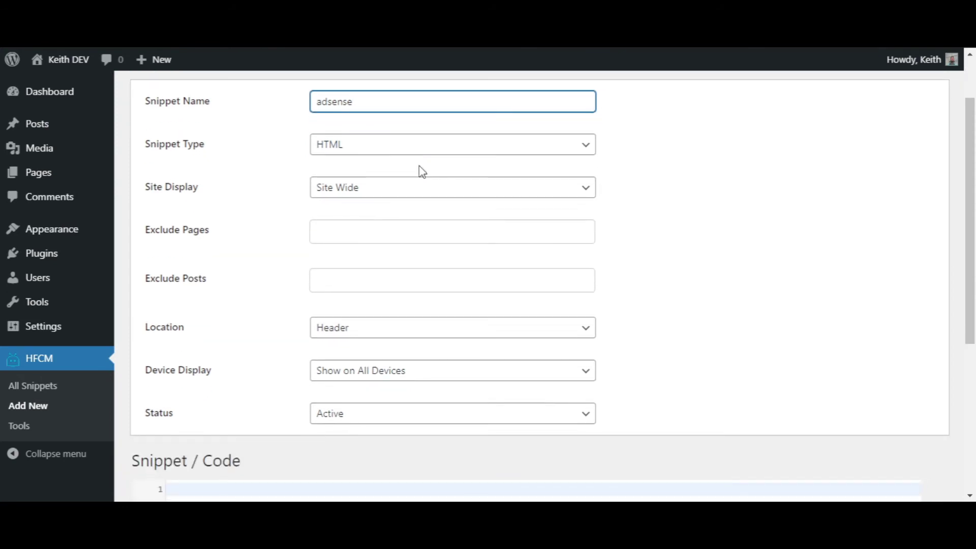
Keep Site Wide as the display scope and HTML as the snippet type
{"action": "left_click", "coordinate": [367, 194]}
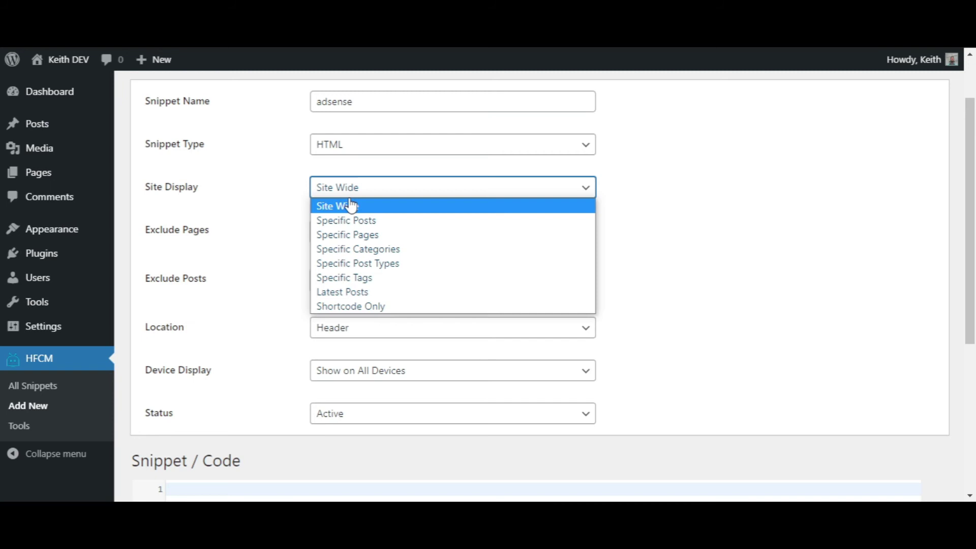
{"action": "left_click", "coordinate": [350, 204]}
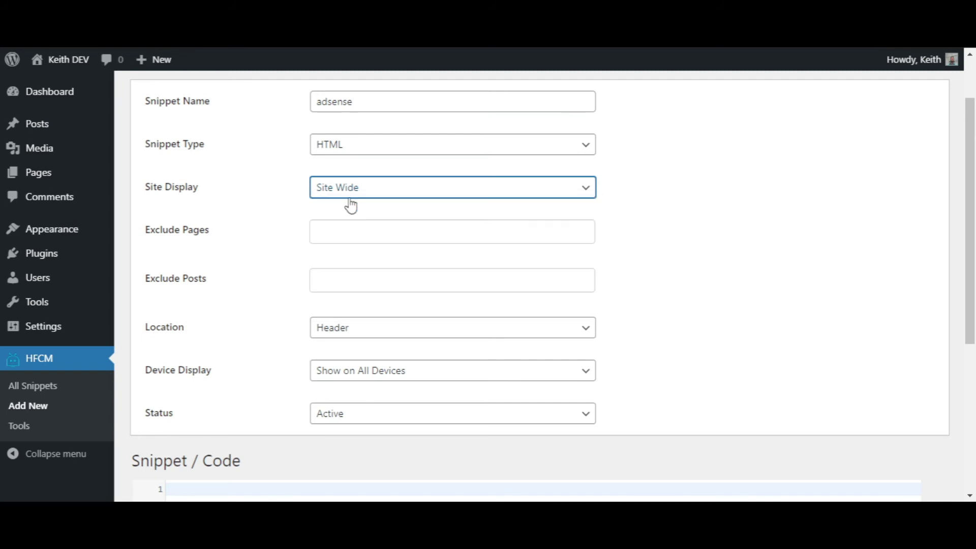
{"action": "left_click", "coordinate": [346, 149]}
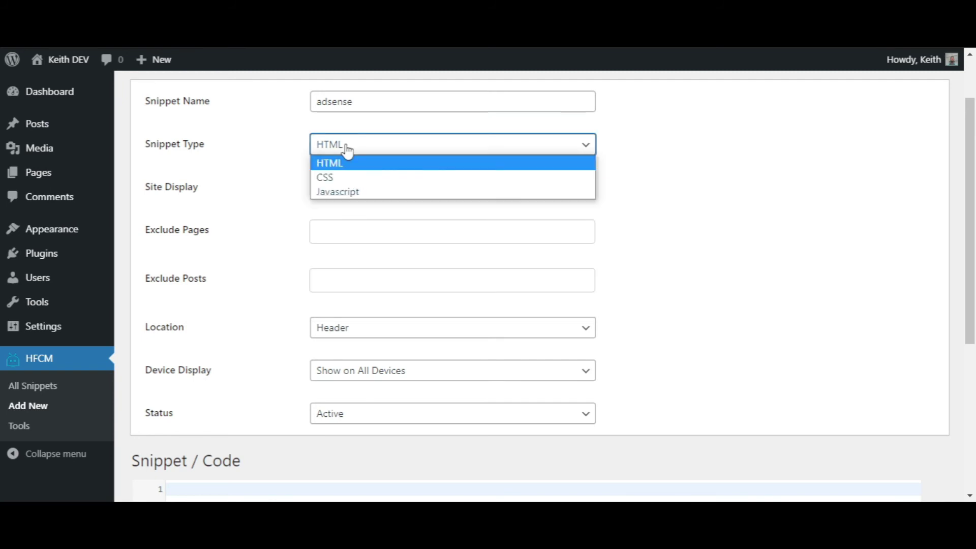
{"action": "left_click", "coordinate": [344, 166]}
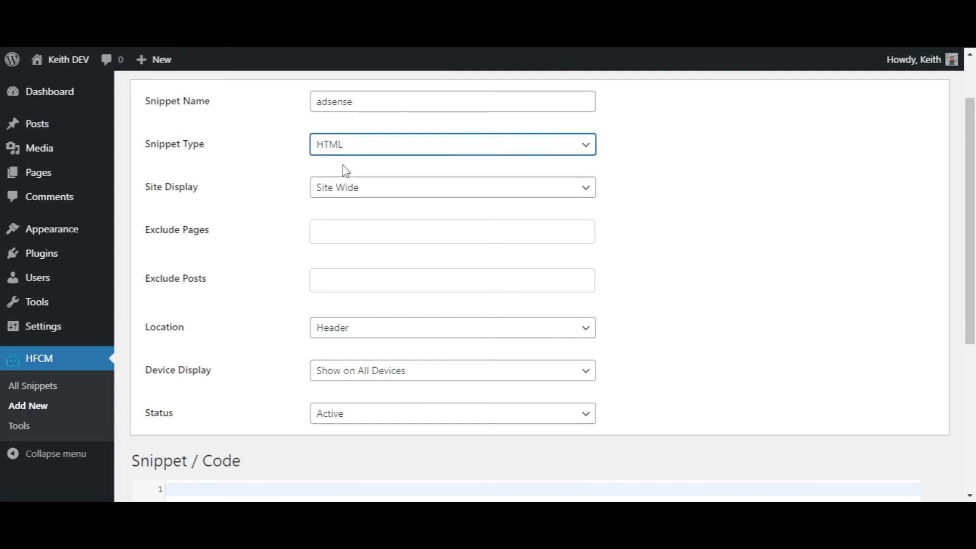
{"action": "scroll", "coordinate": [350, 275], "scroll_direction": "down", "scroll_amount": 1}
{"action": "scroll", "coordinate": [348, 277], "scroll_direction": "down", "scroll_amount": 2}
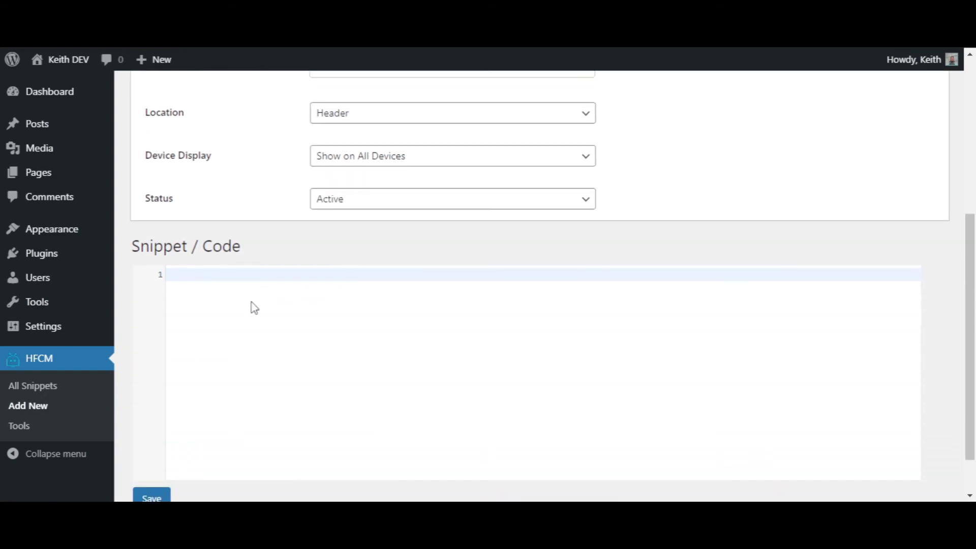
Paste the AdSense script into the code editor and keep the Header location
{"action": "left_click", "coordinate": [251, 307]}
{"action": "right_click", "coordinate": [250, 277]}
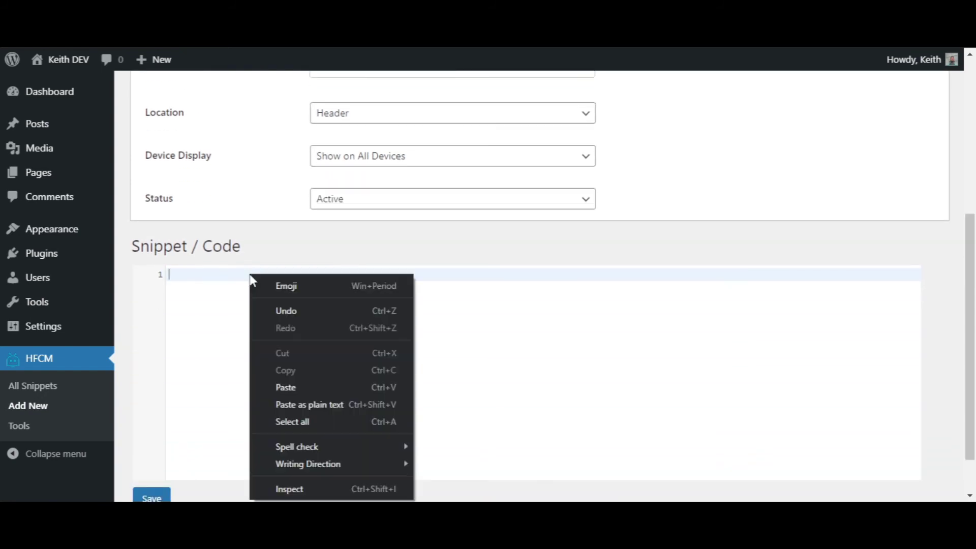
{"action": "left_click", "coordinate": [292, 388]}
{"action": "scroll", "coordinate": [377, 264], "scroll_direction": "up", "scroll_amount": 1}
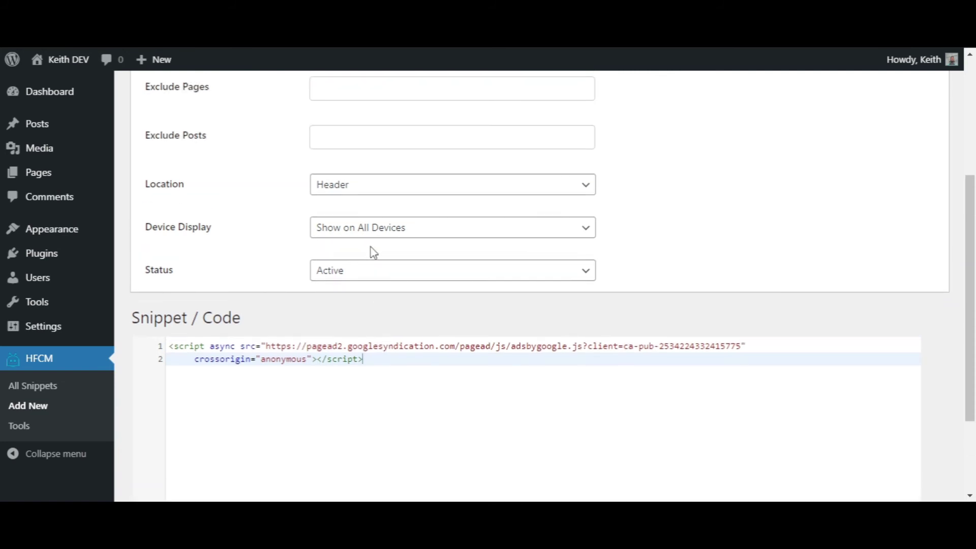
{"action": "left_click", "coordinate": [343, 190]}
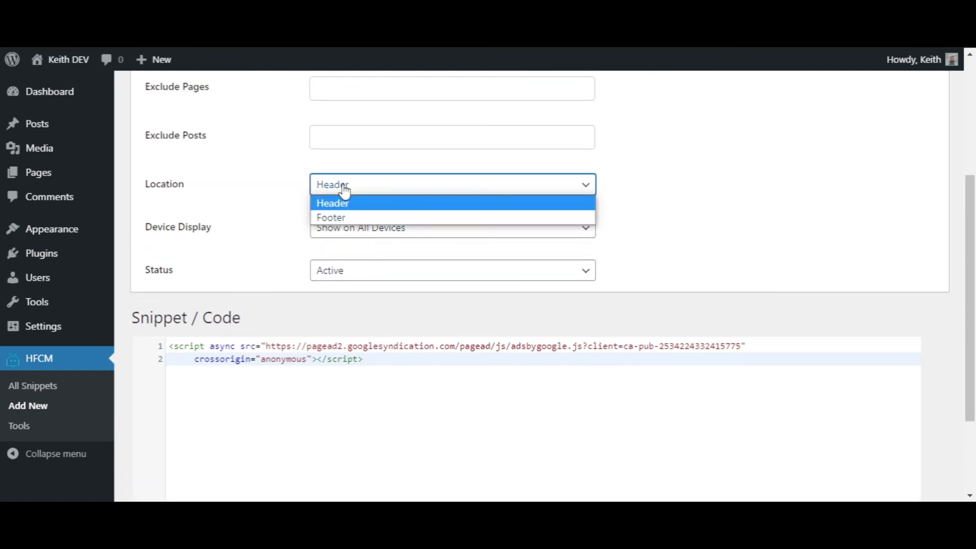
{"action": "left_click", "coordinate": [344, 190]}
{"action": "scroll", "coordinate": [264, 218], "scroll_direction": "down", "scroll_amount": 2}
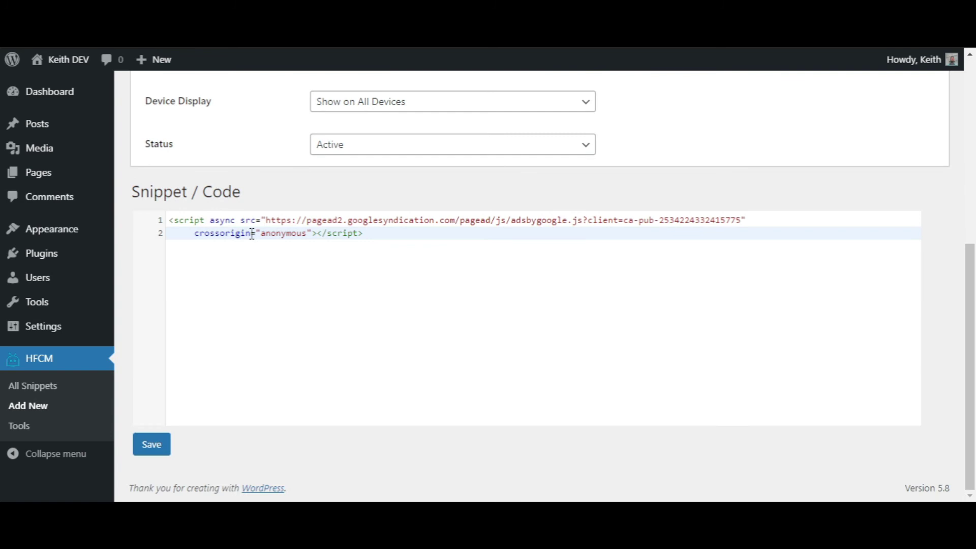
Save the adsense snippet, then highlight and deselect part of the note title
{"action": "left_click", "coordinate": [155, 448]}
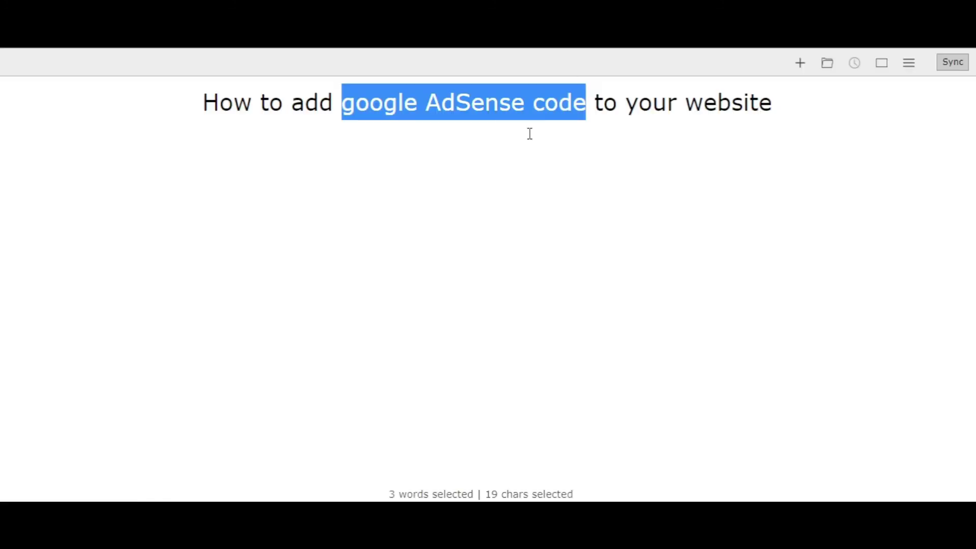
{"action": "left_click_drag", "start_coordinate": [391, 114], "coordinate": [618, 115]}
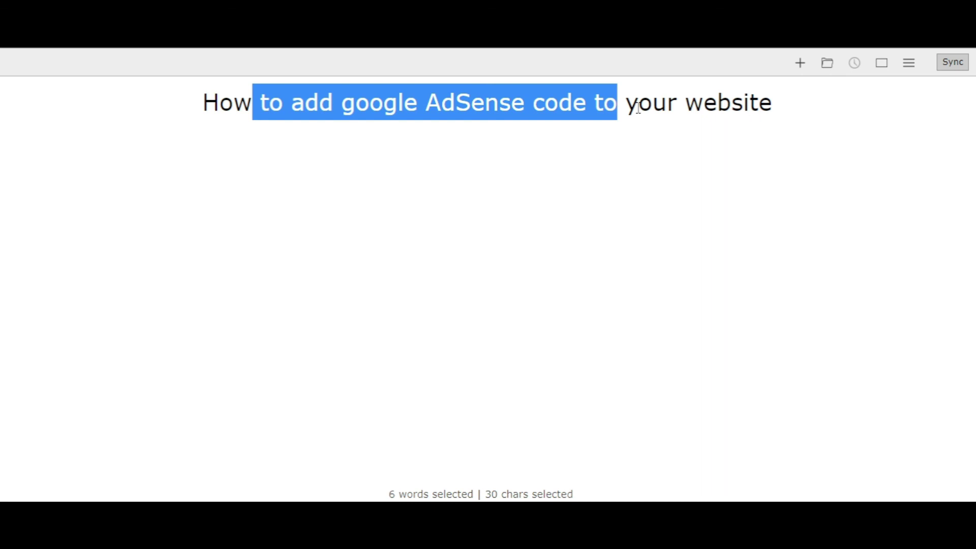
{"action": "left_click", "coordinate": [587, 105]}
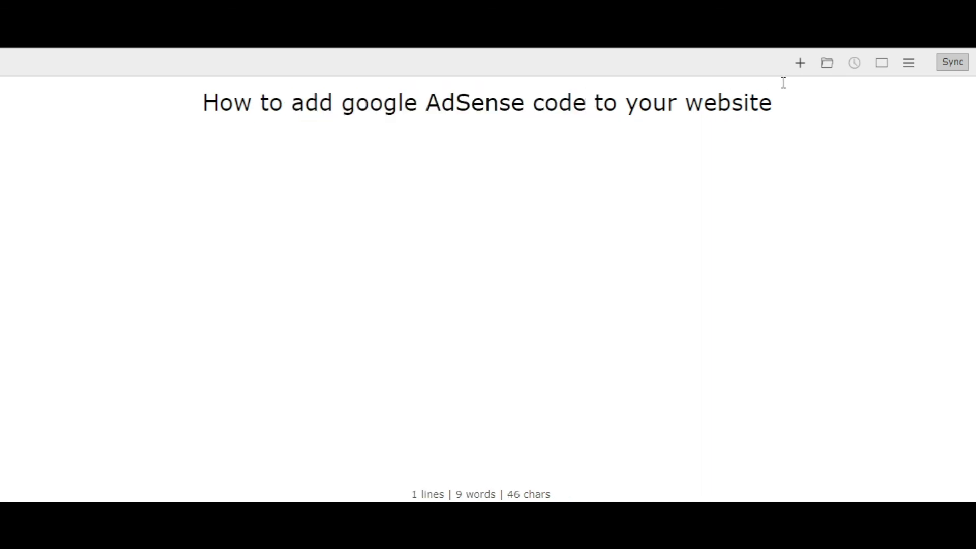